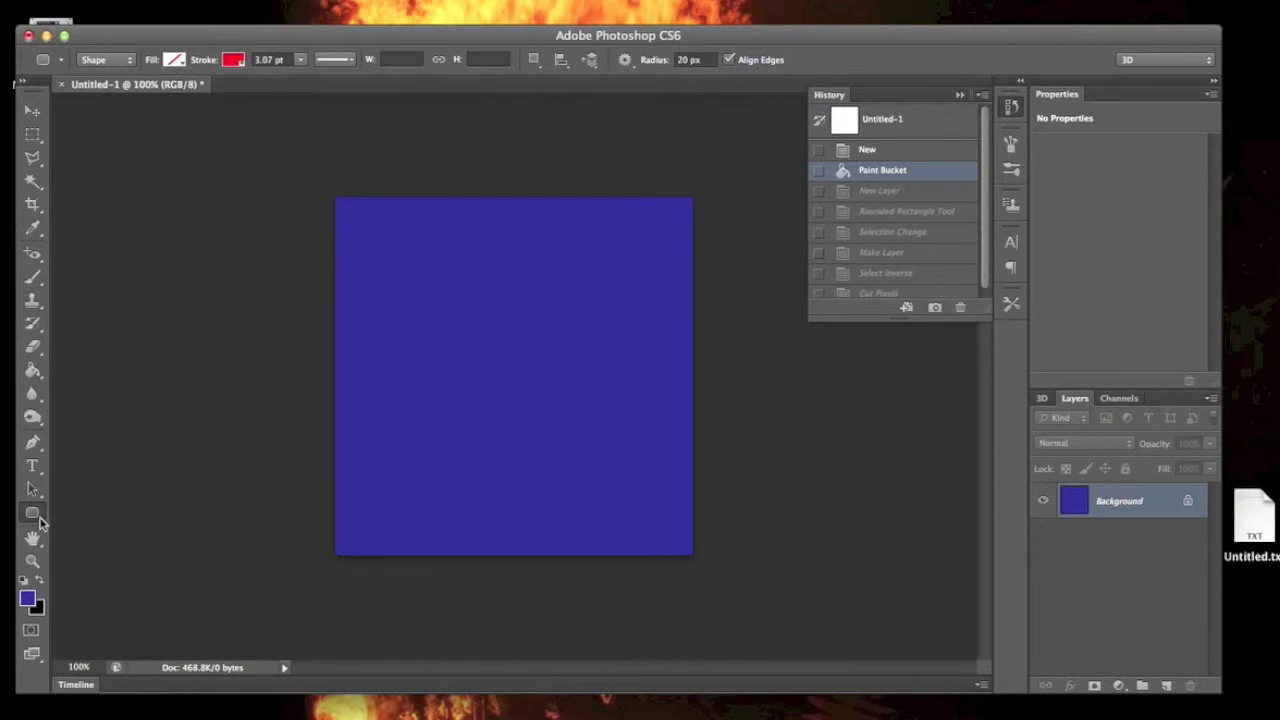
Step: Switch to the Rounded Rectangle Tool and set the shape fill to none
left_click(33, 514)
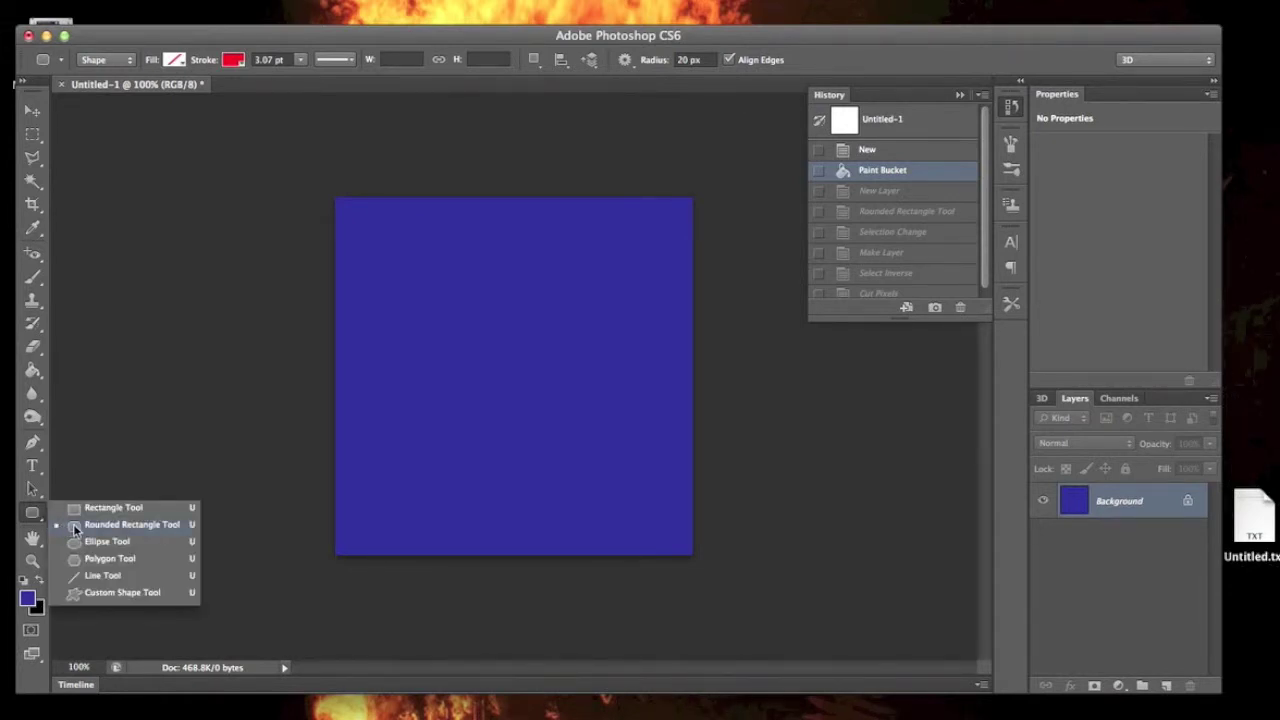
left_click(73, 524)
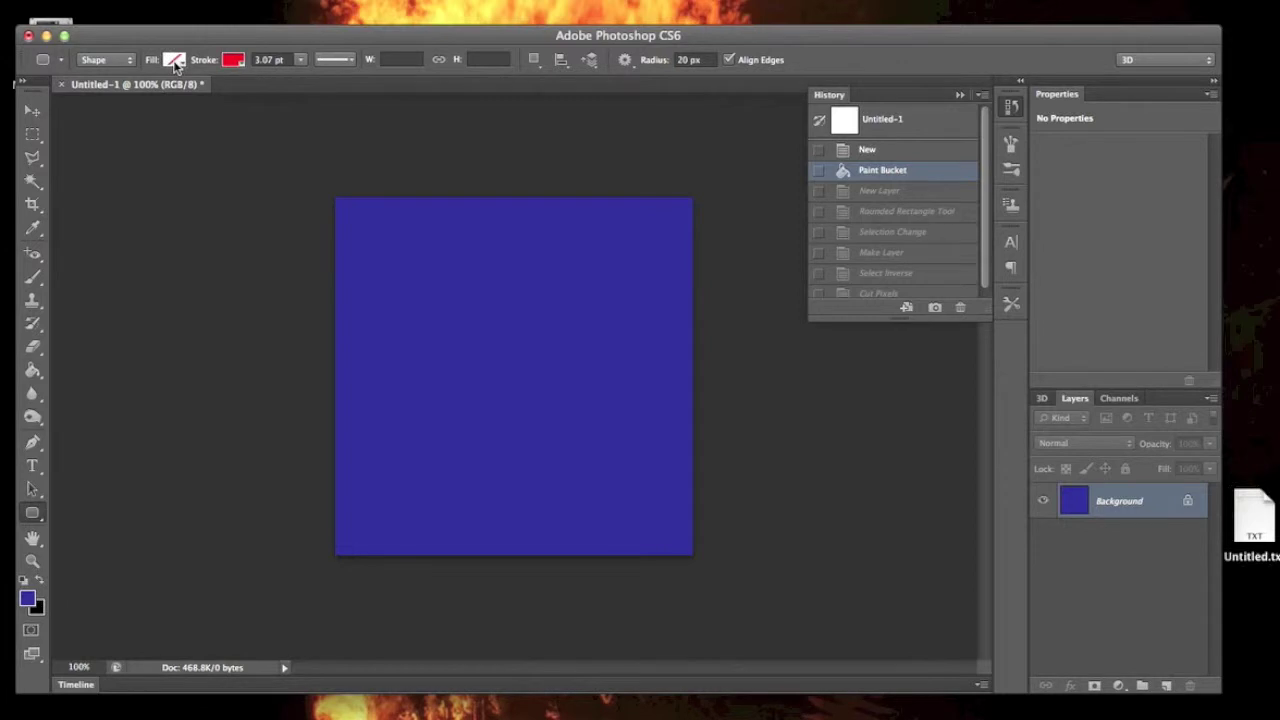
left_click(175, 60)
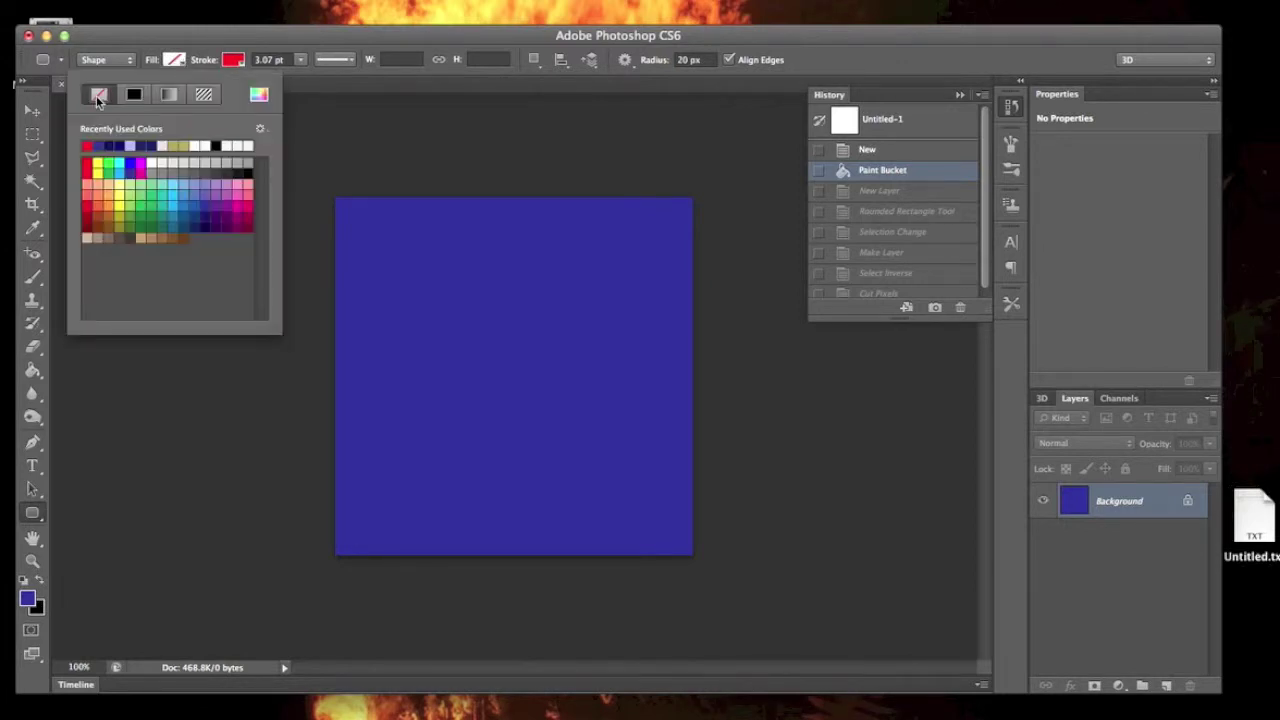
left_click(172, 40)
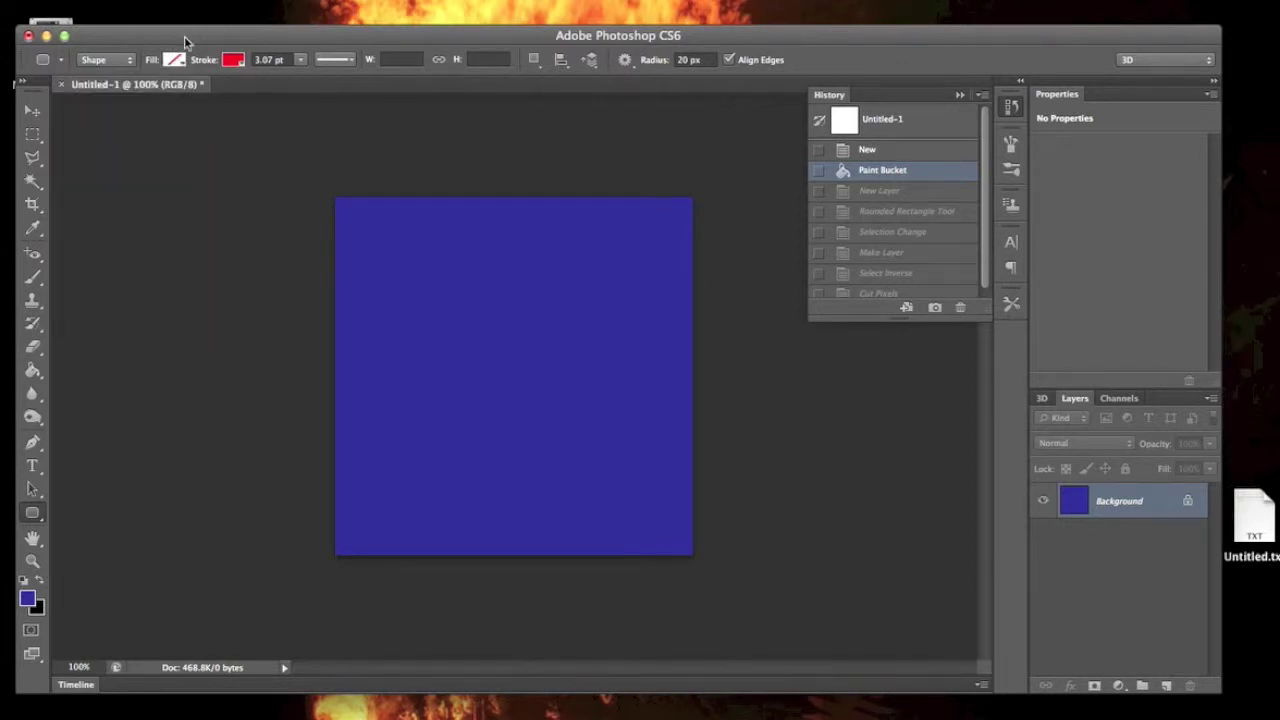
Step: Give the shape outline a red colour and a 2 pt stroke width
left_click(234, 62)
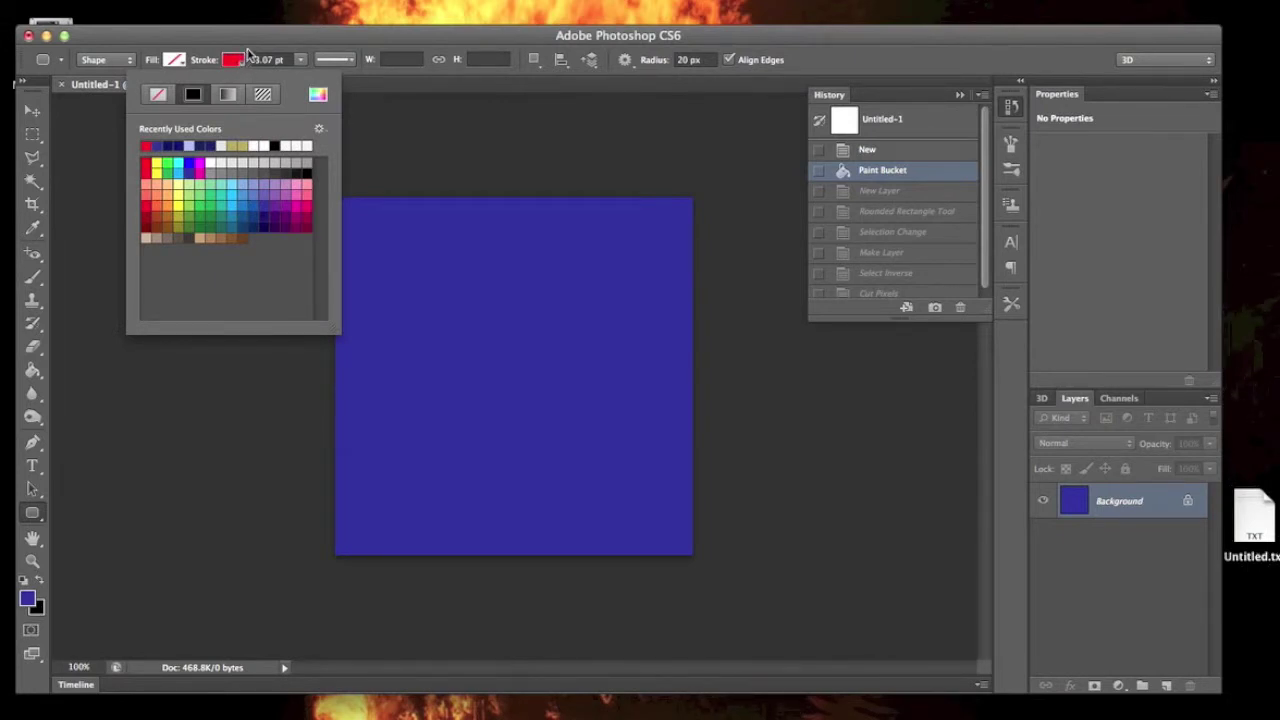
left_click(250, 43)
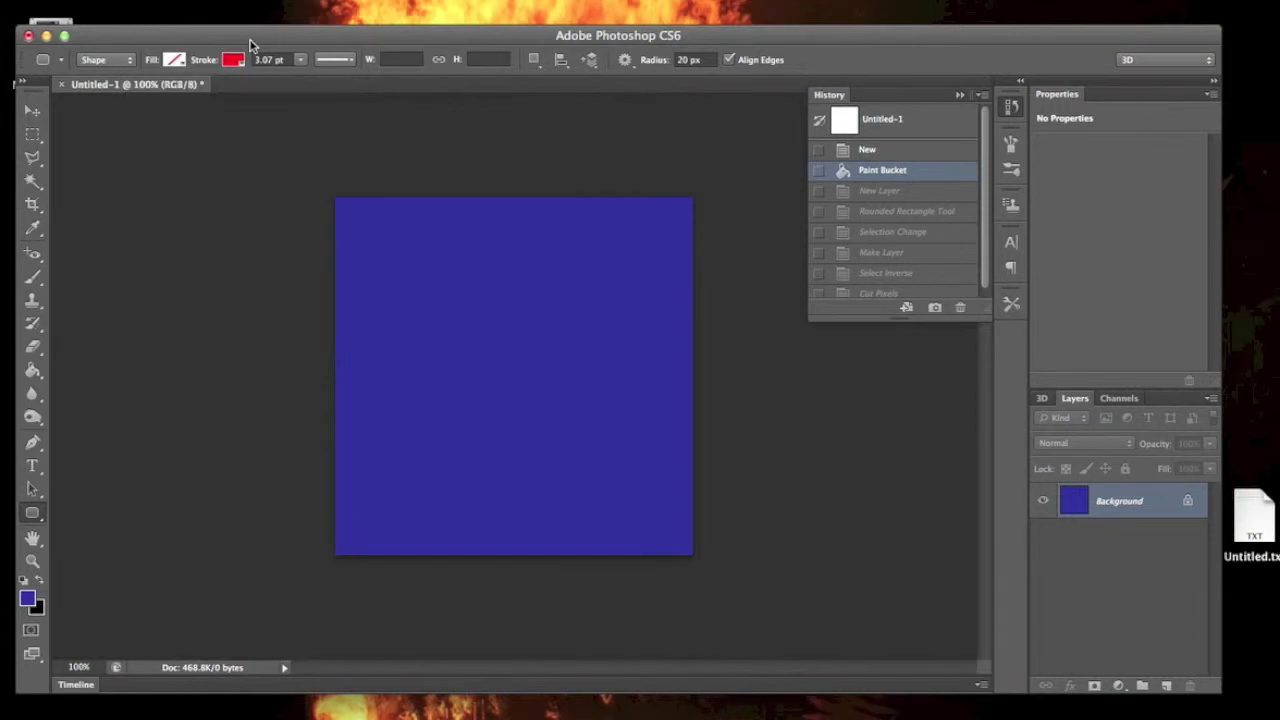
left_click(299, 61)
left_click(270, 60)
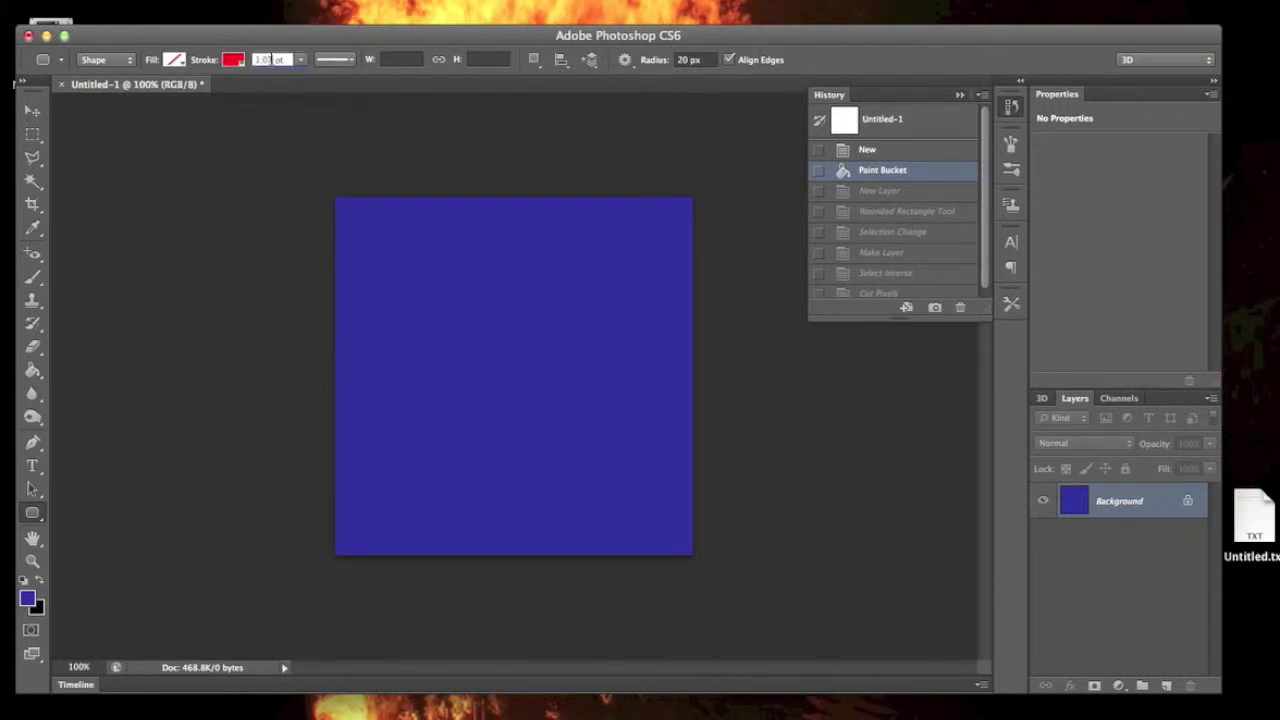
key("Tab")
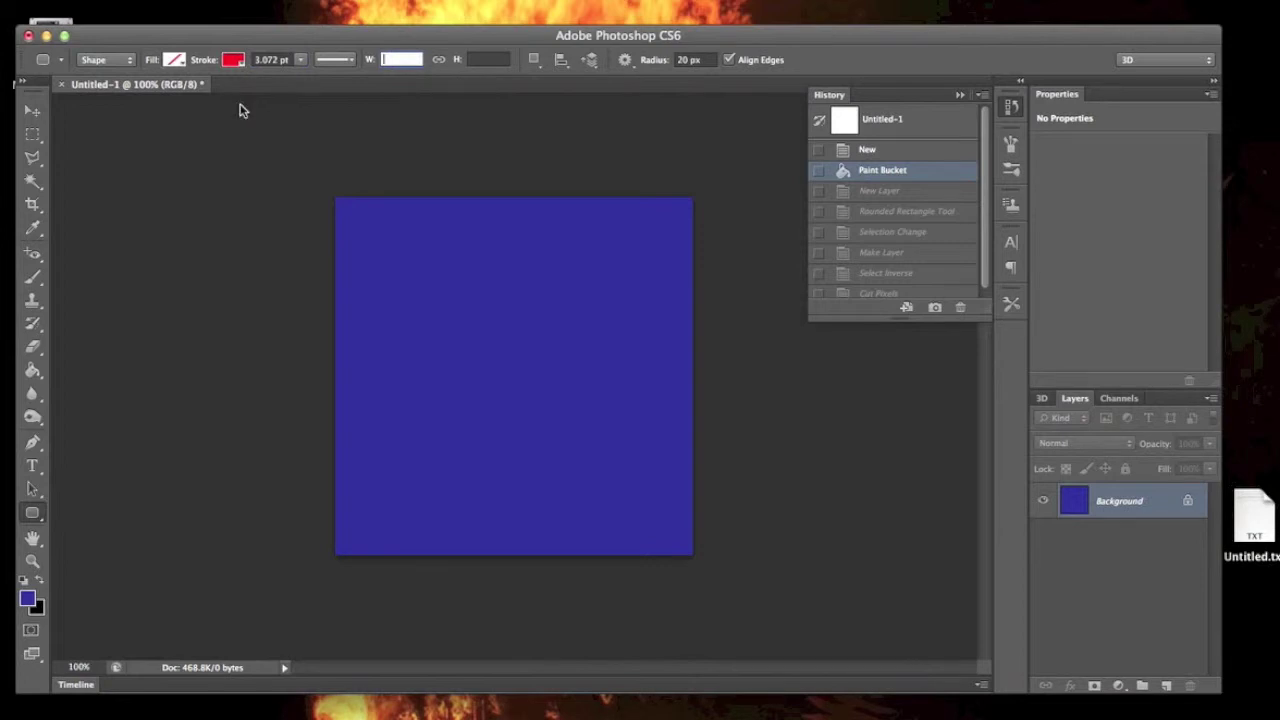
left_click(281, 60)
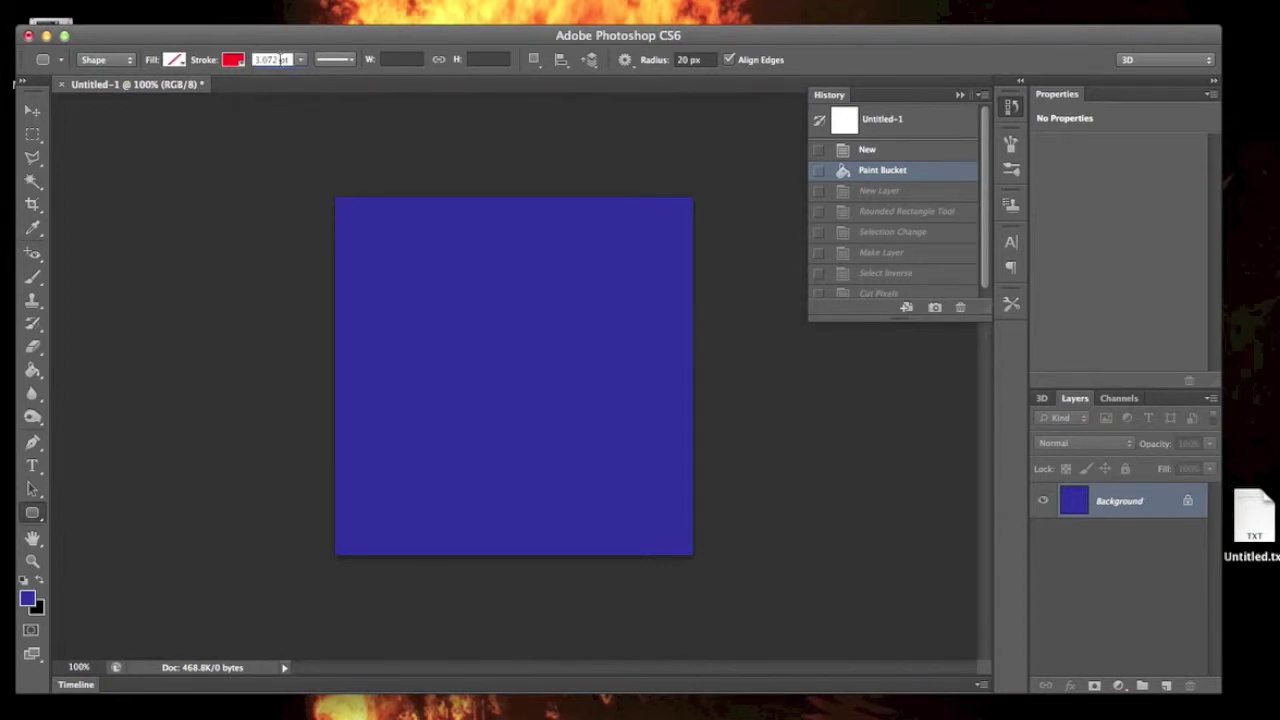
type("2pt")
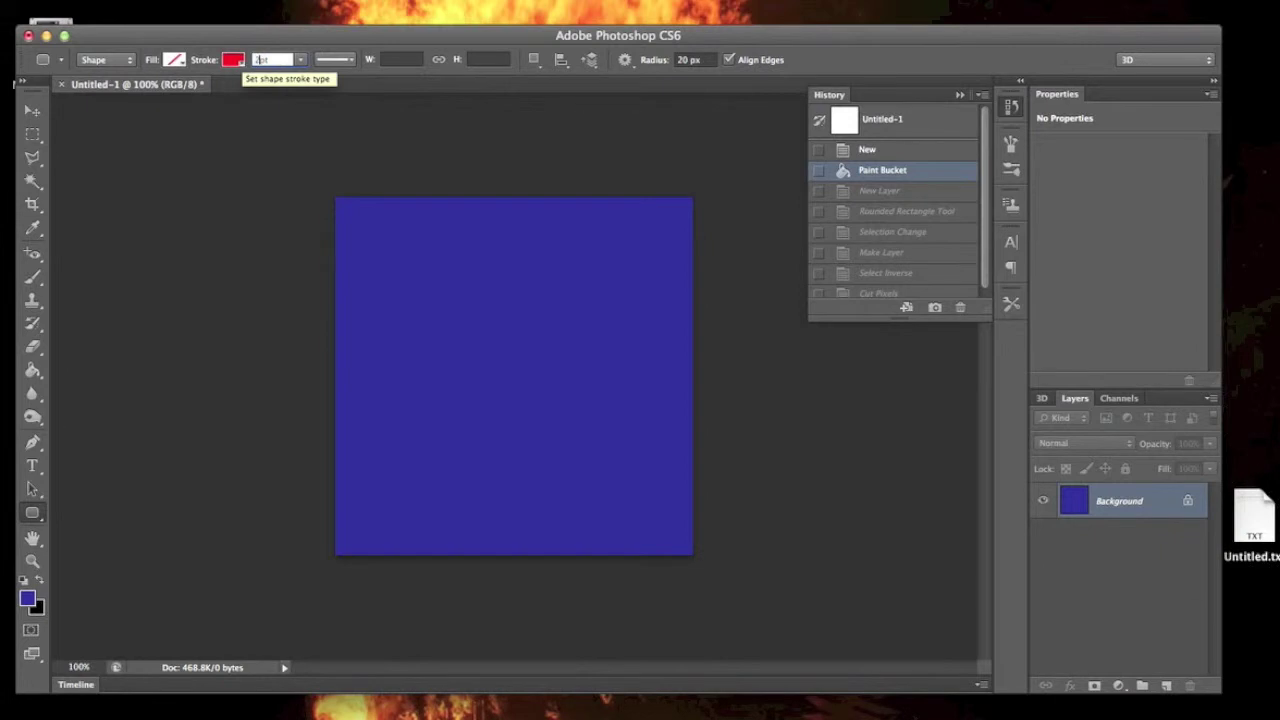
key("Tab")
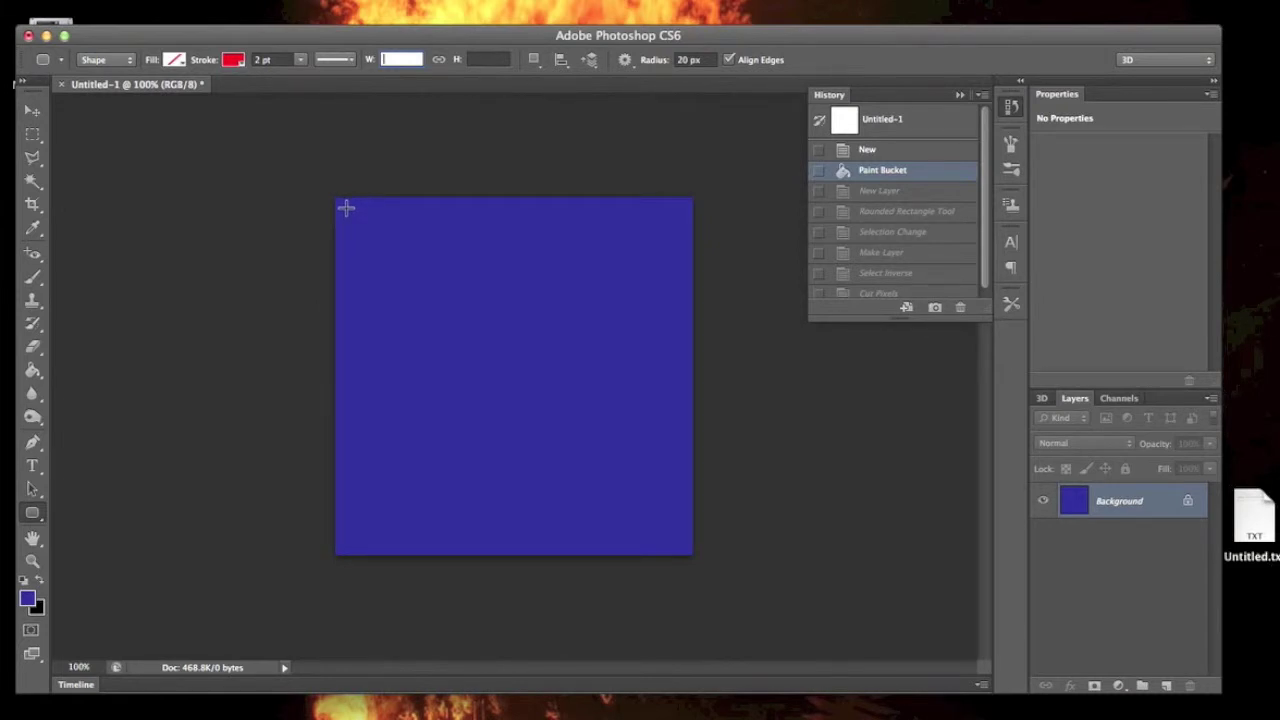
Step: Draw a 378 × 378 px red-outlined rounded rectangle just inside the blue square's edges
mouse_move(346, 208)
left_mouse_down()
mouse_move(414, 285)
mouse_move(514, 358)
mouse_move(682, 545)
left_mouse_up()
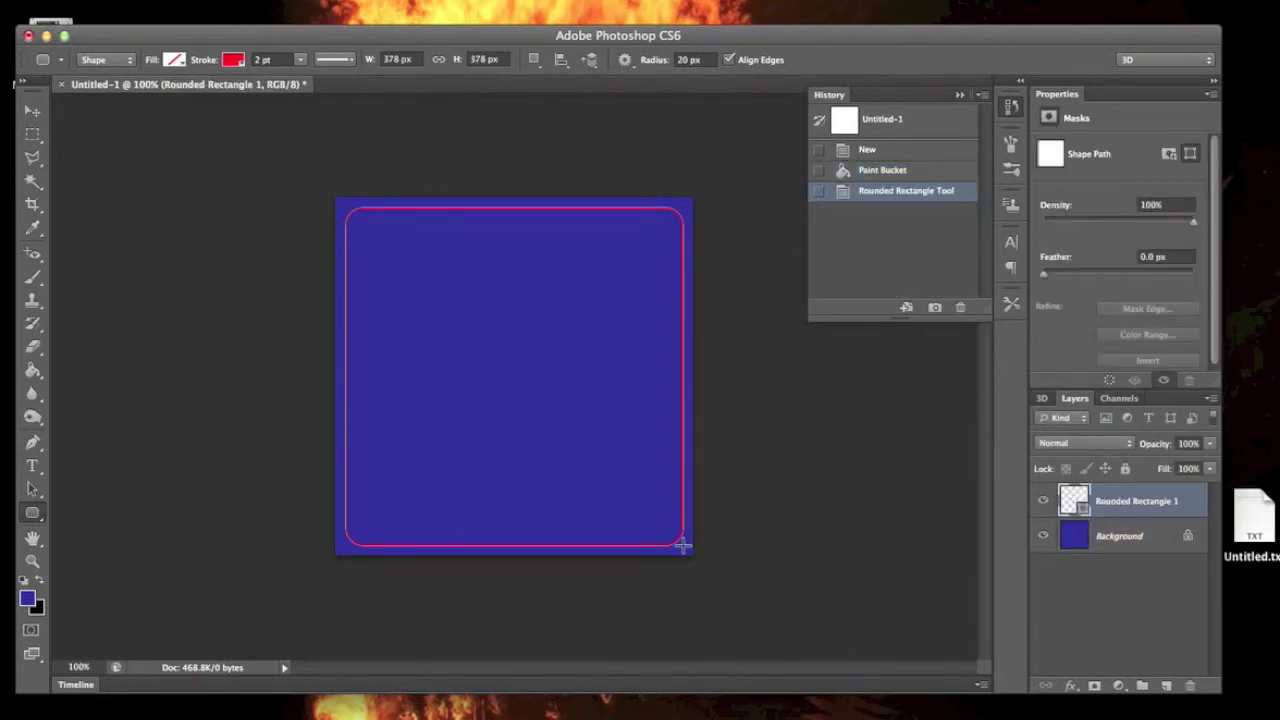
Step: Load the rounded rectangle as a selection, convert Background to Layer 0, and invert the selection
left_click(1080, 505, "super")
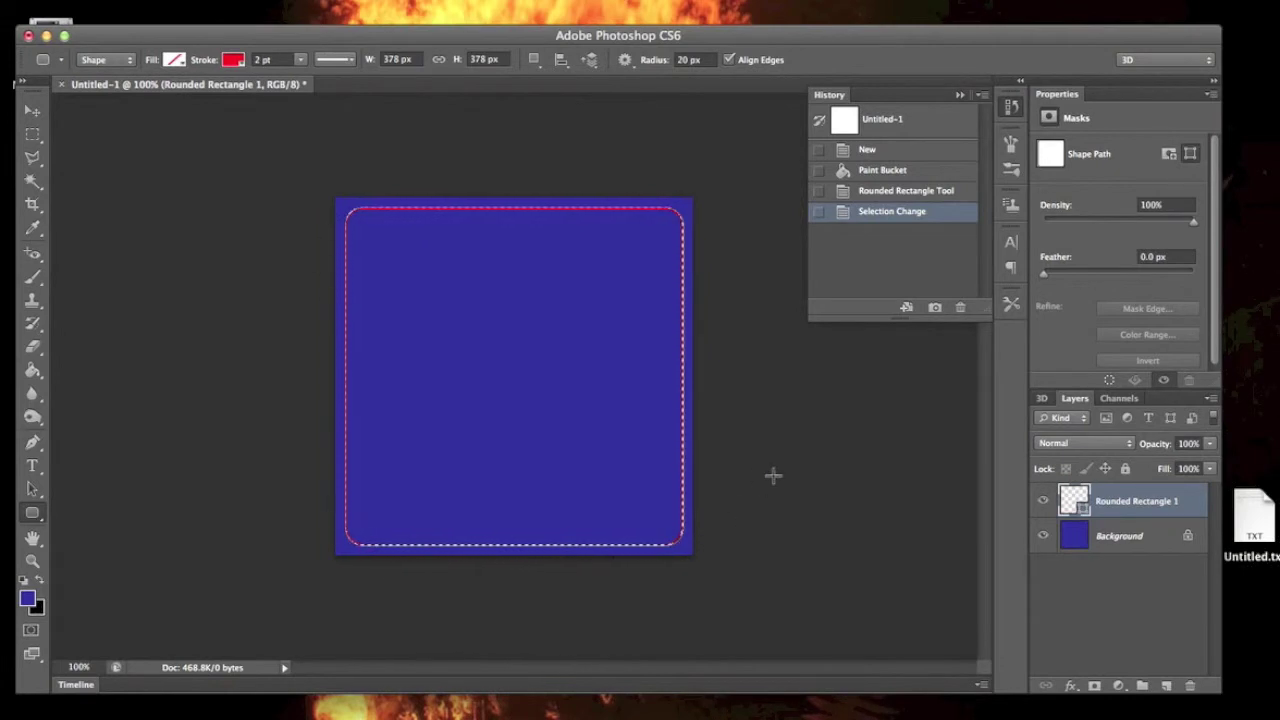
left_click(1106, 538)
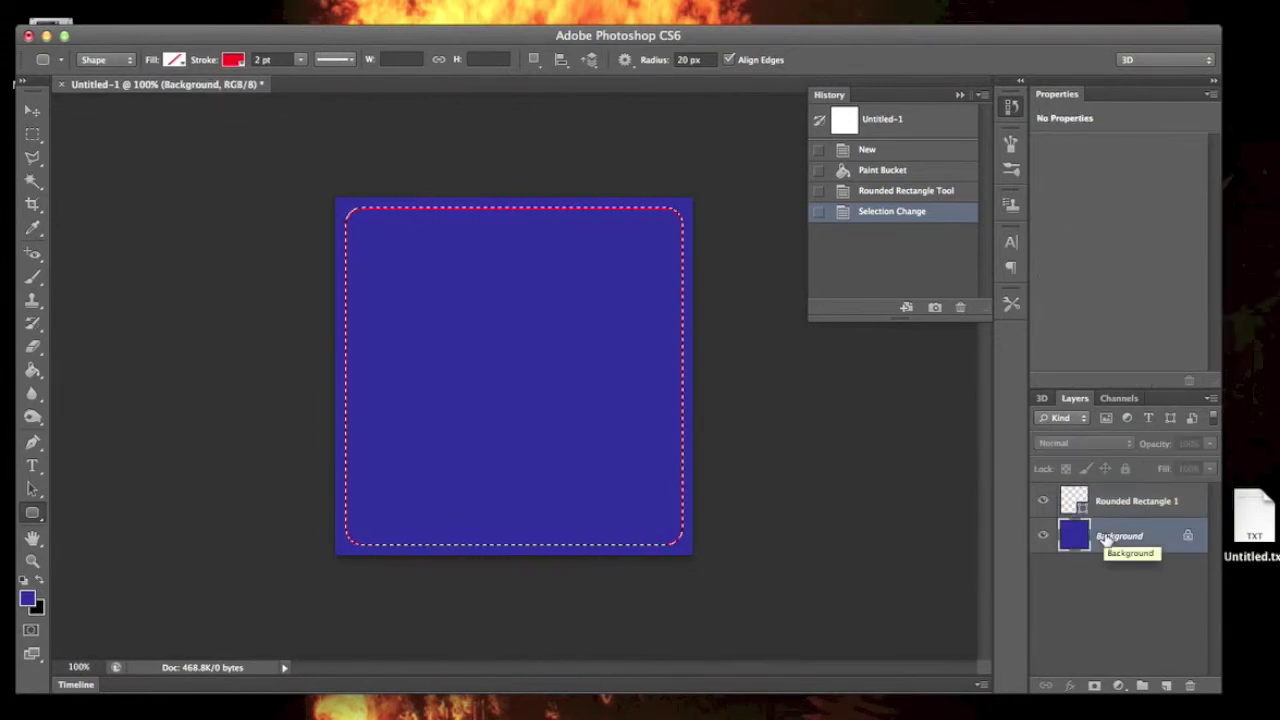
double_click(1106, 538)
left_click(912, 358)
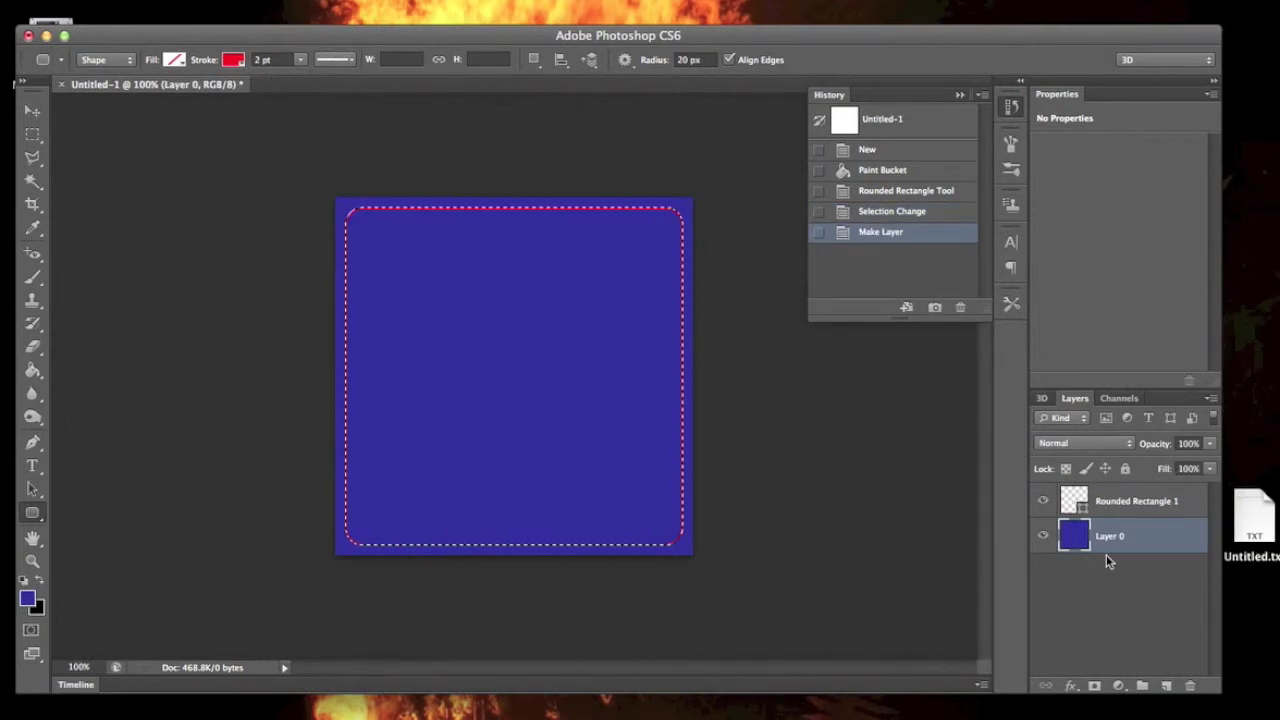
left_click(385, 0)
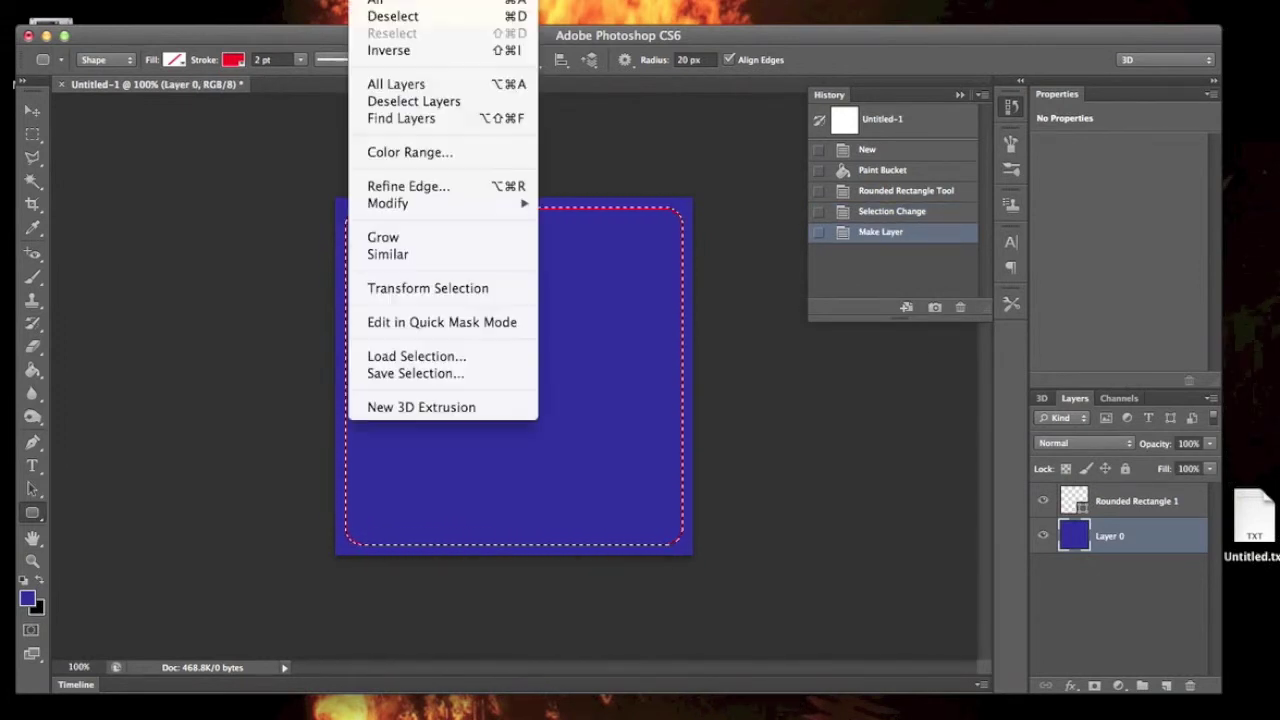
left_click(389, 51)
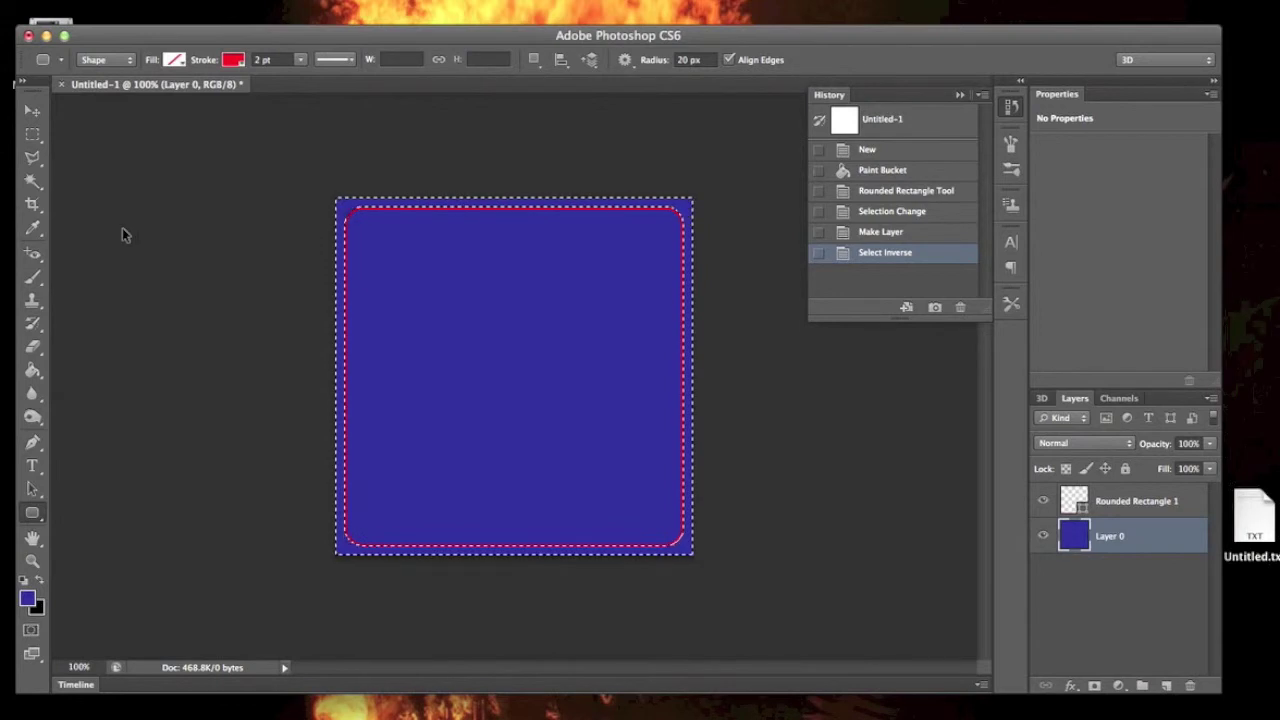
Step: Cut the blue corners outside the rounded shape, then hide the Rounded Rectangle 1 layer
key("ctrl+x")
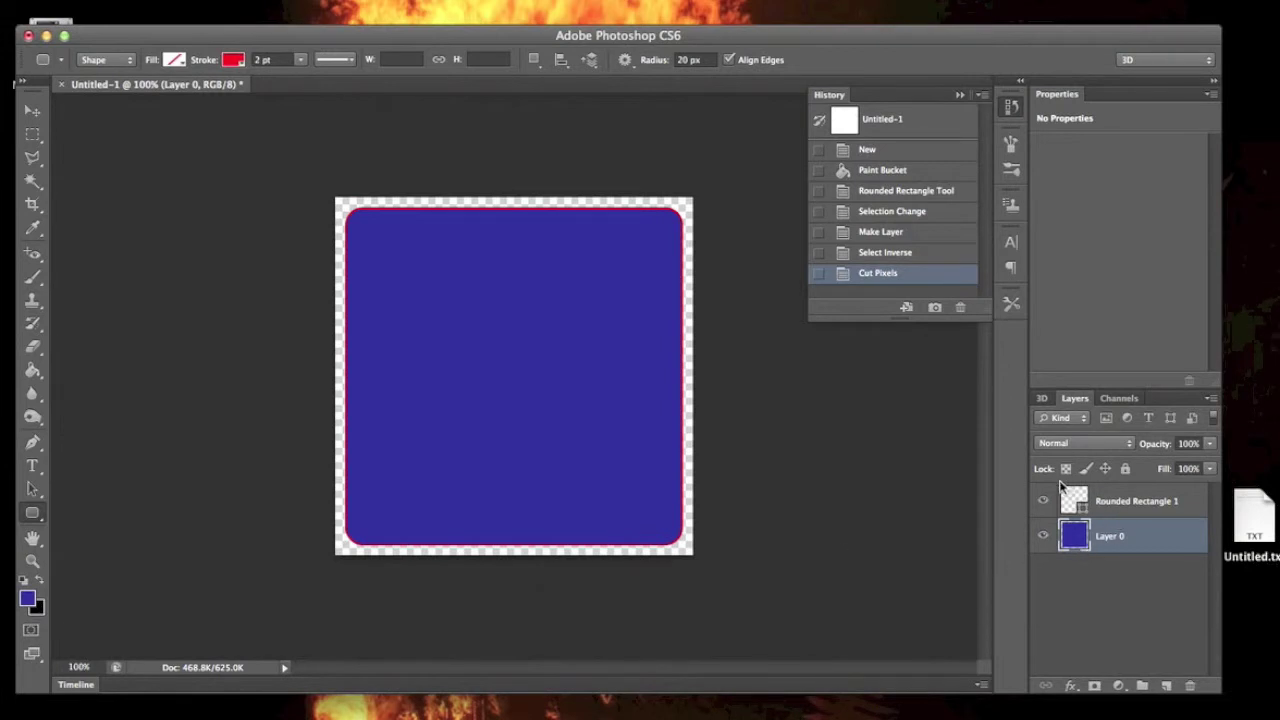
left_click(1104, 508)
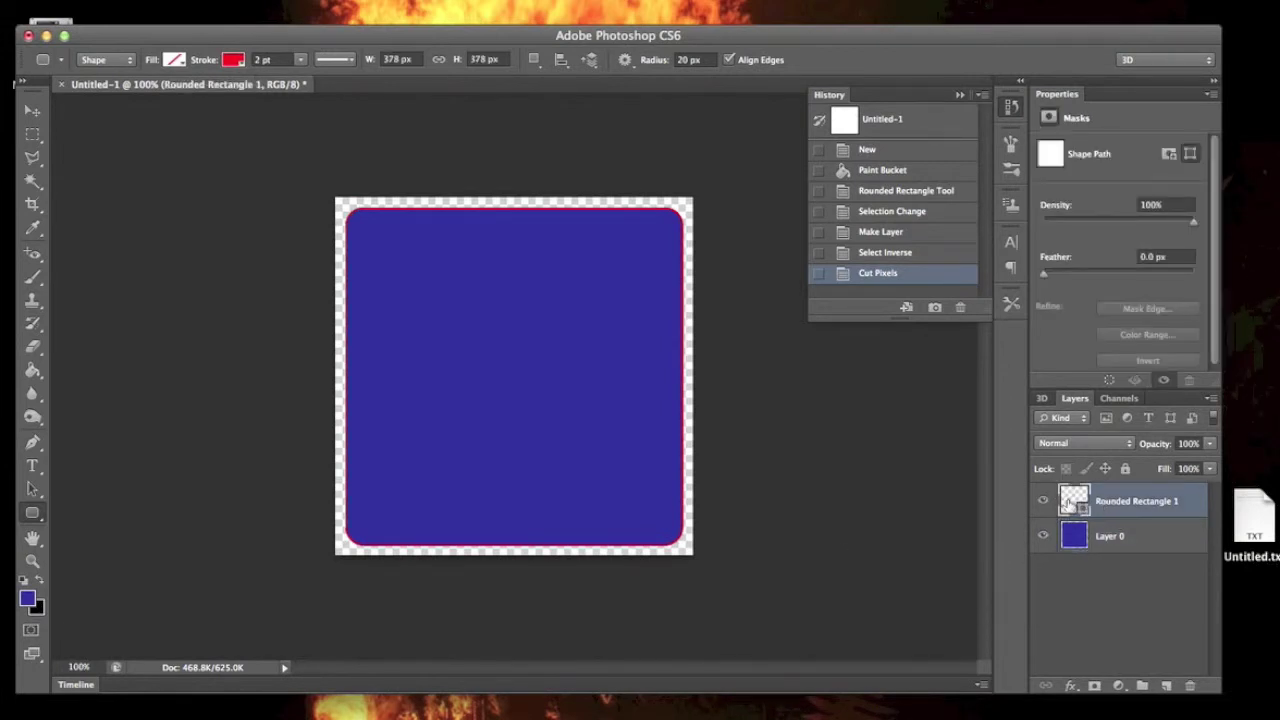
left_click(1043, 503)
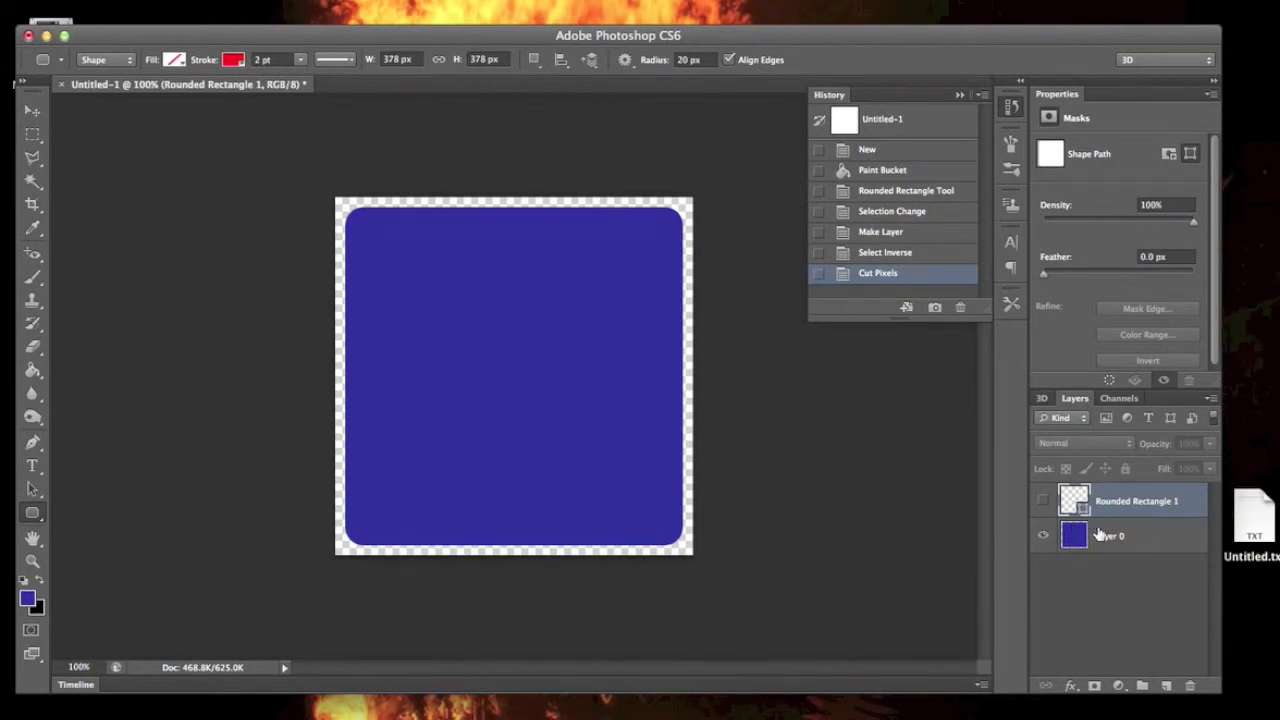
Step: Stroke Layer 0's rounded blue square with a 2 px dark green (#0f6717) border
left_click(1098, 535)
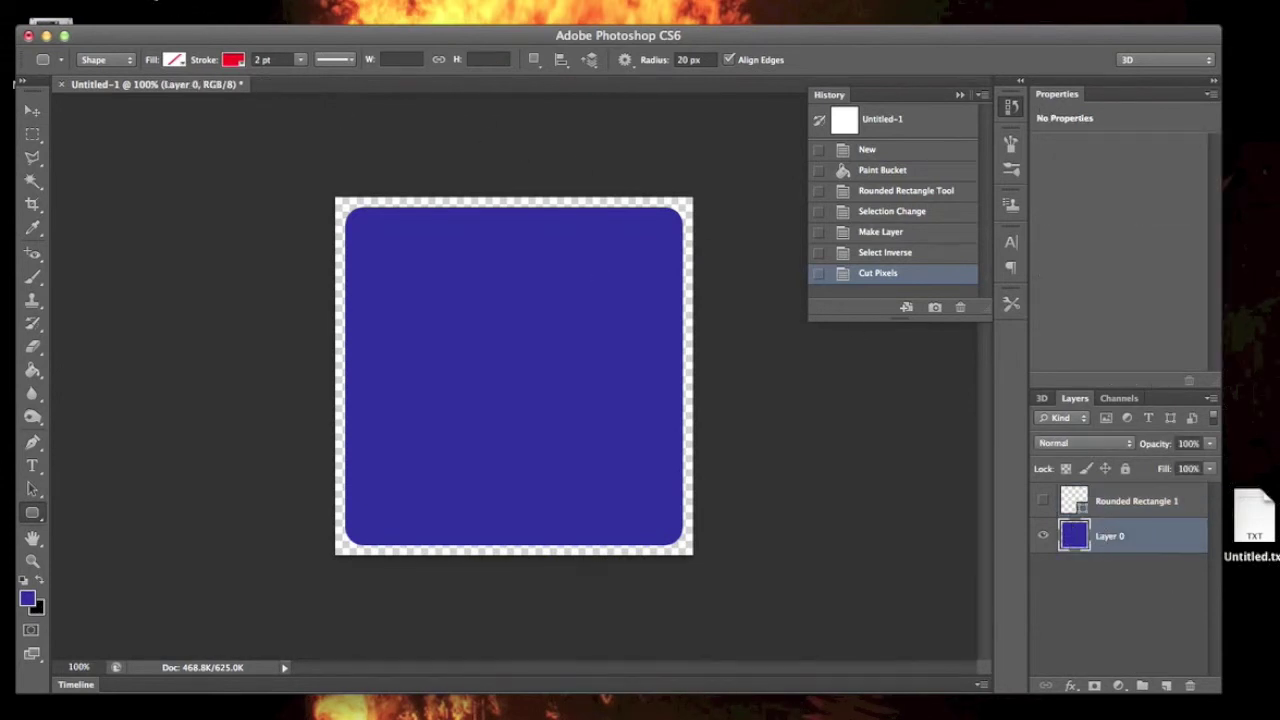
left_click(185, 2)
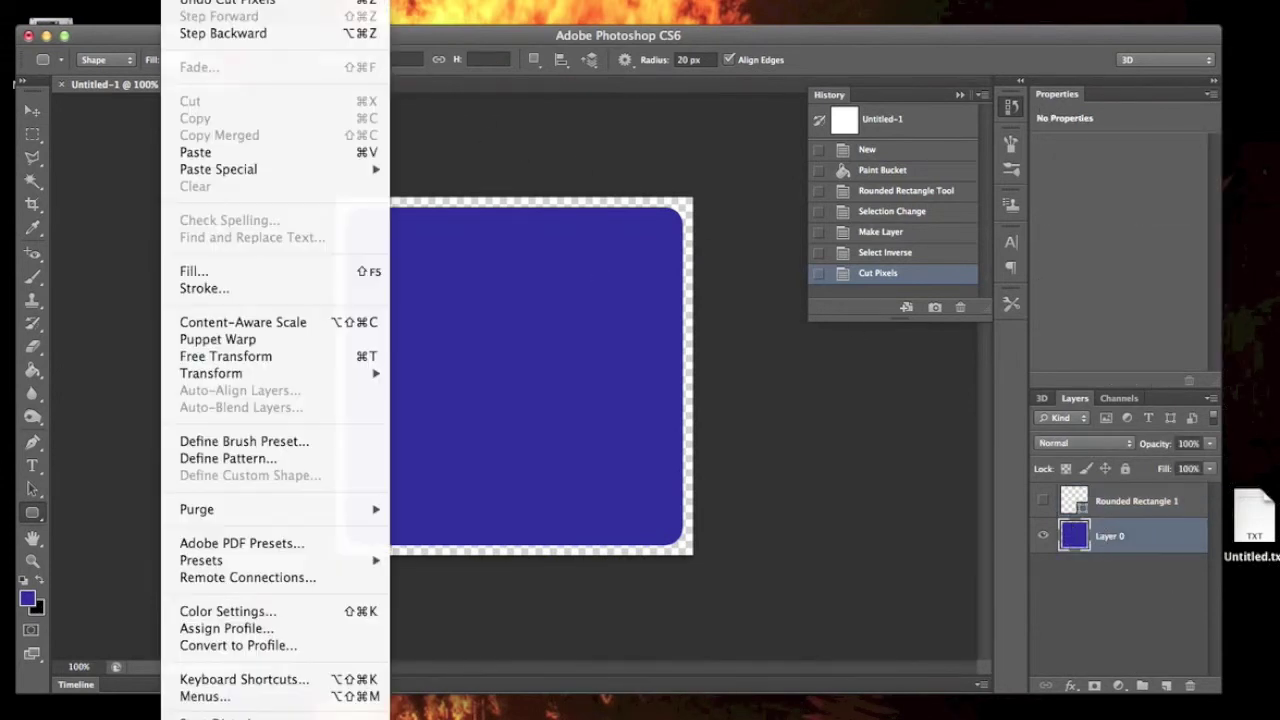
left_click(208, 289)
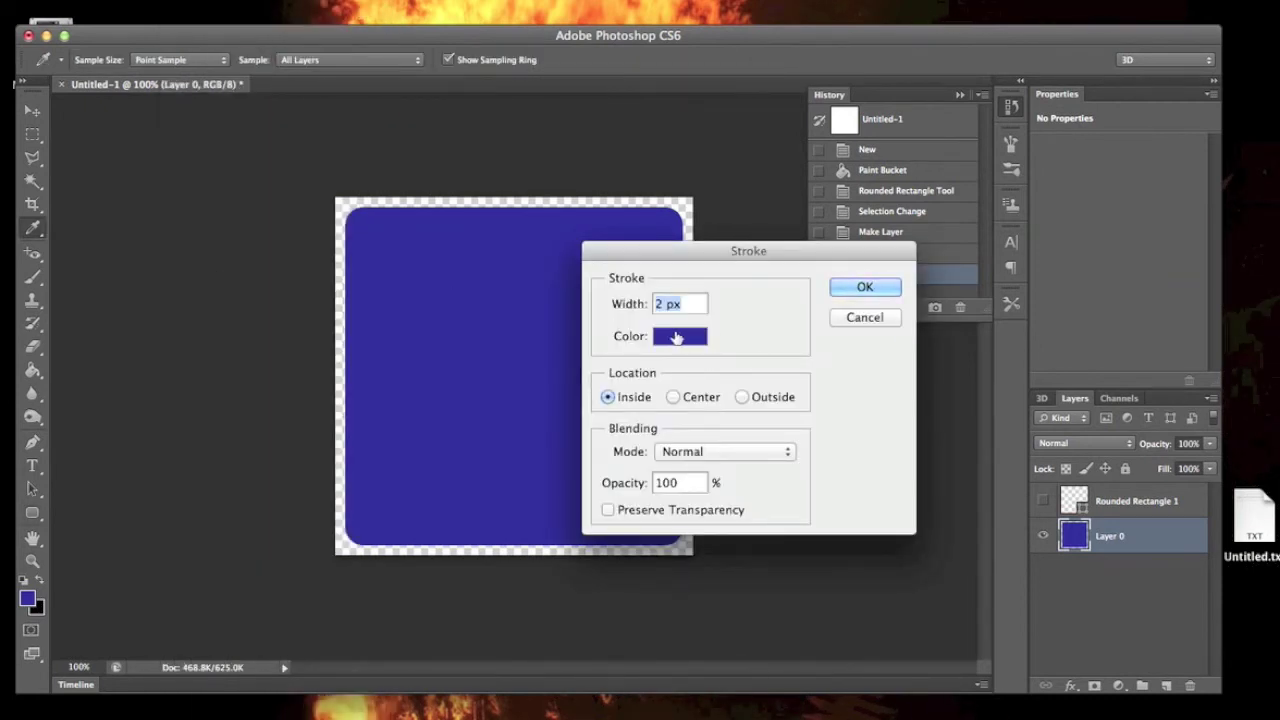
left_click(677, 338)
left_click(1010, 249)
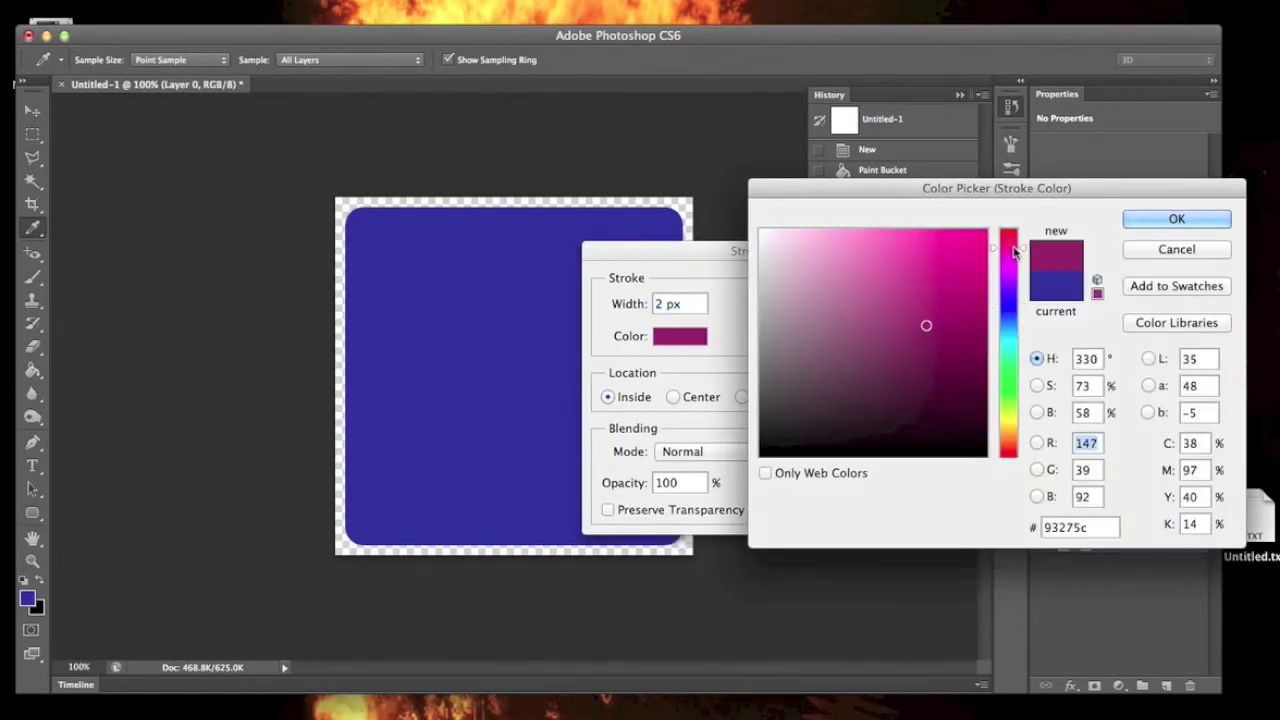
left_click(1009, 377)
left_click(954, 366)
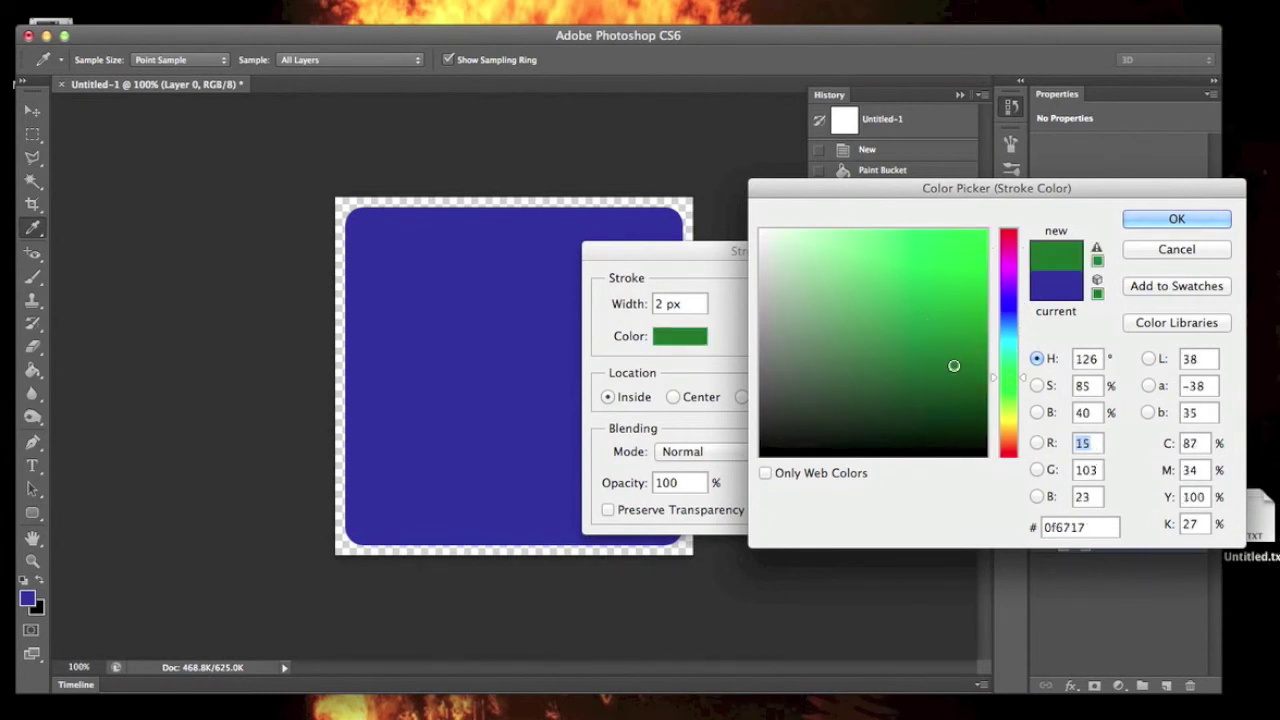
left_click(1151, 220)
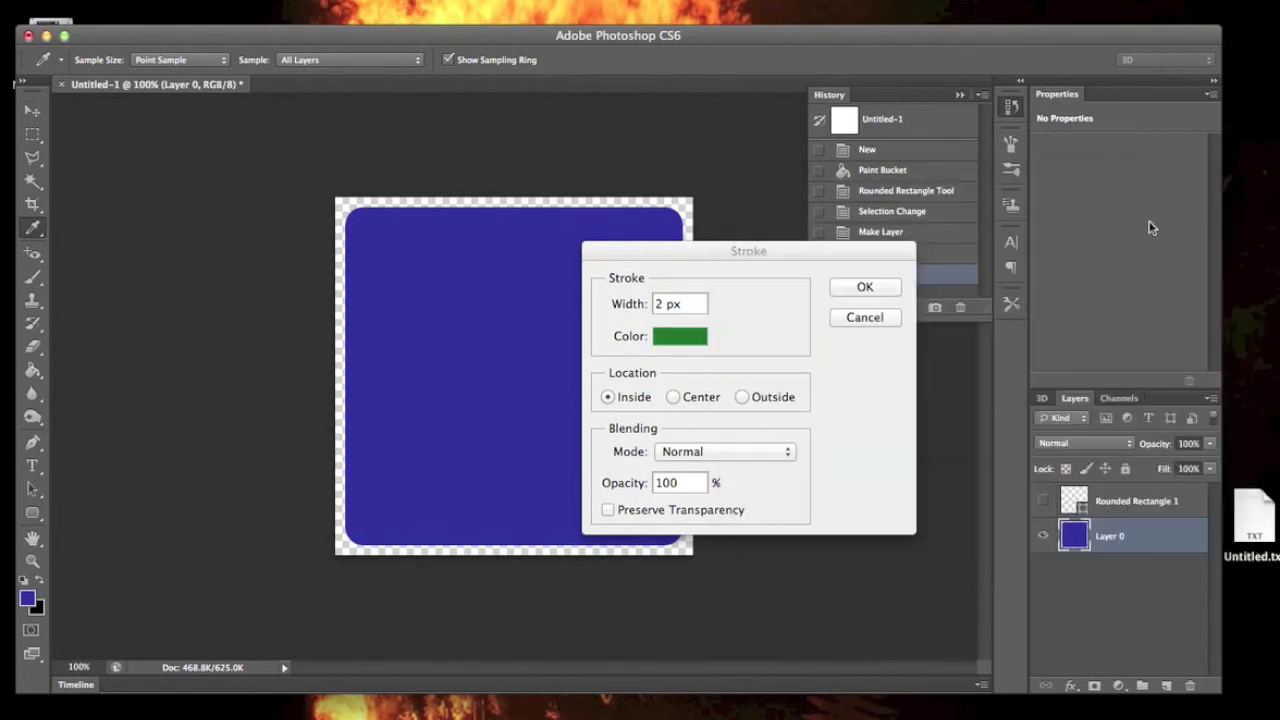
left_click(865, 288)
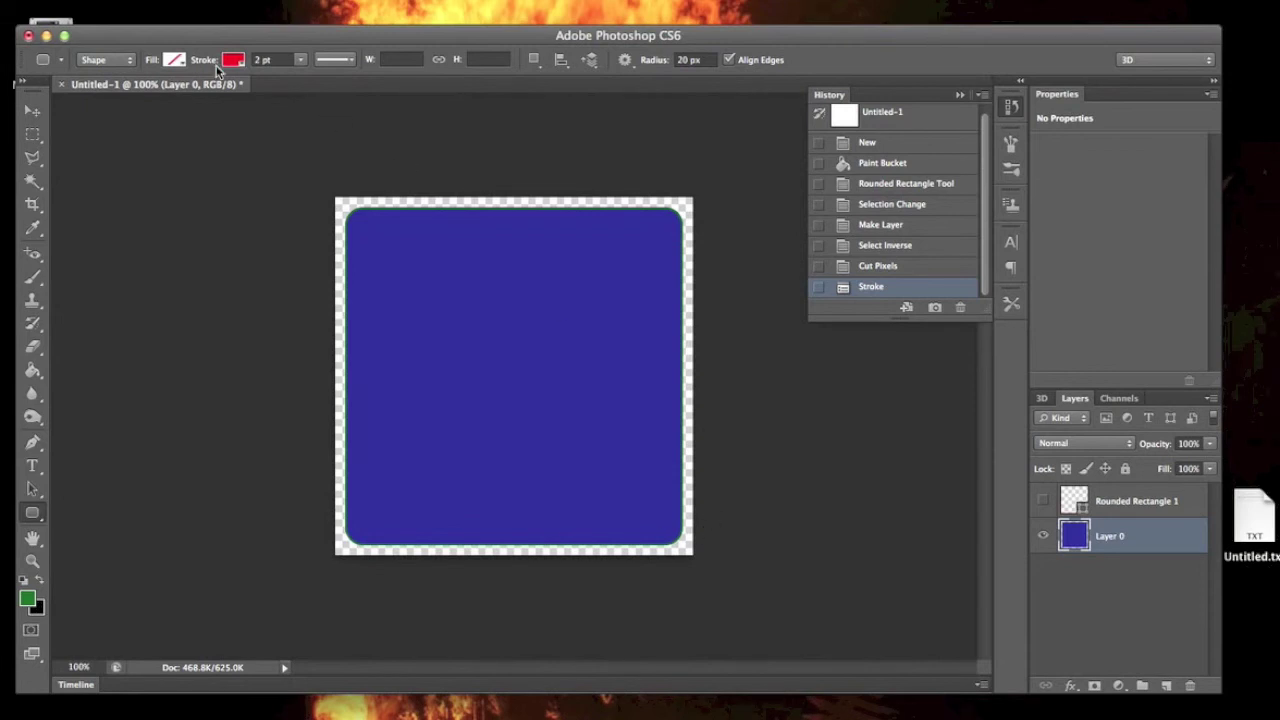
Step: Apply another green stroke to Layer 0, this time 8 px wide
left_click(178, 0)
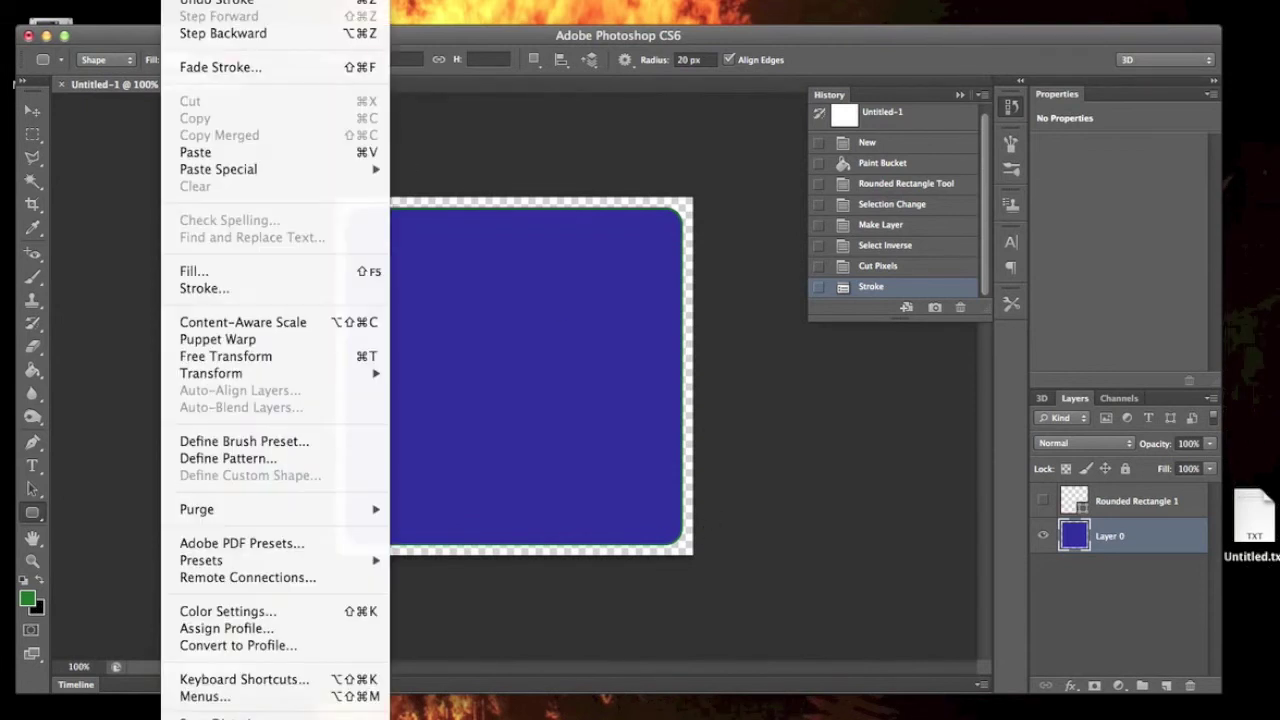
left_click(205, 288)
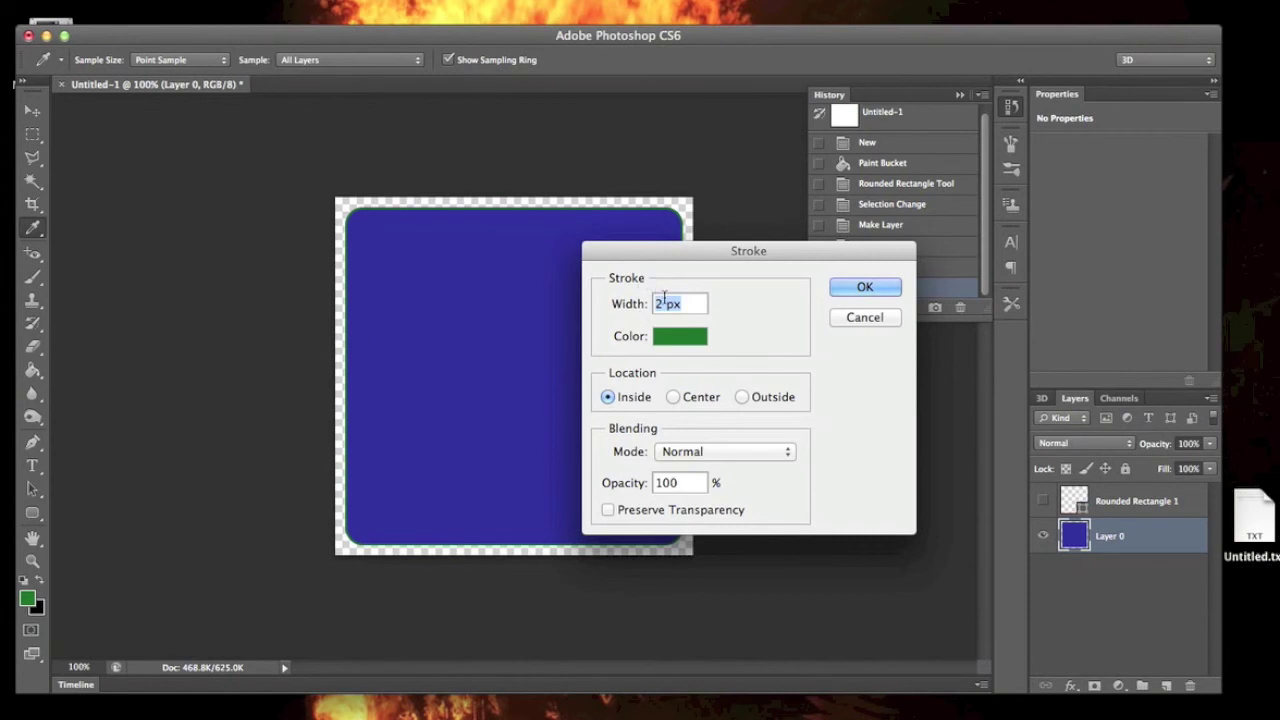
double_click(662, 303)
type("8")
left_click(863, 287)
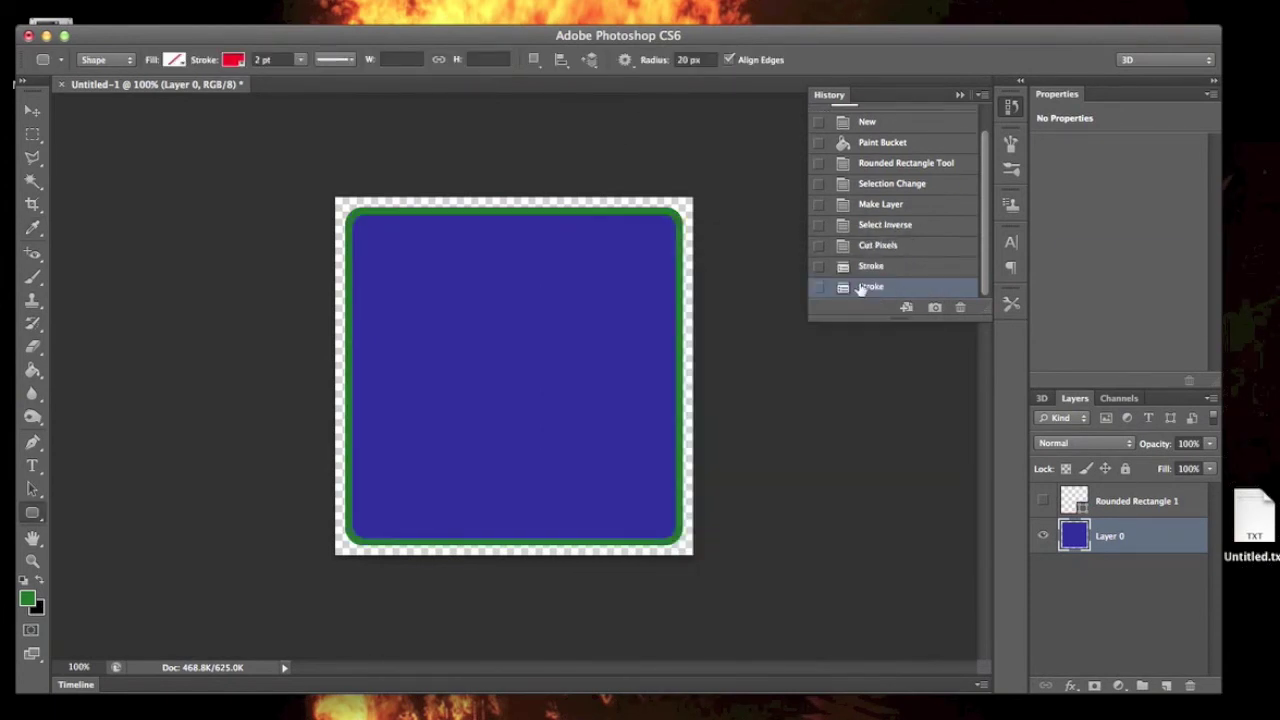